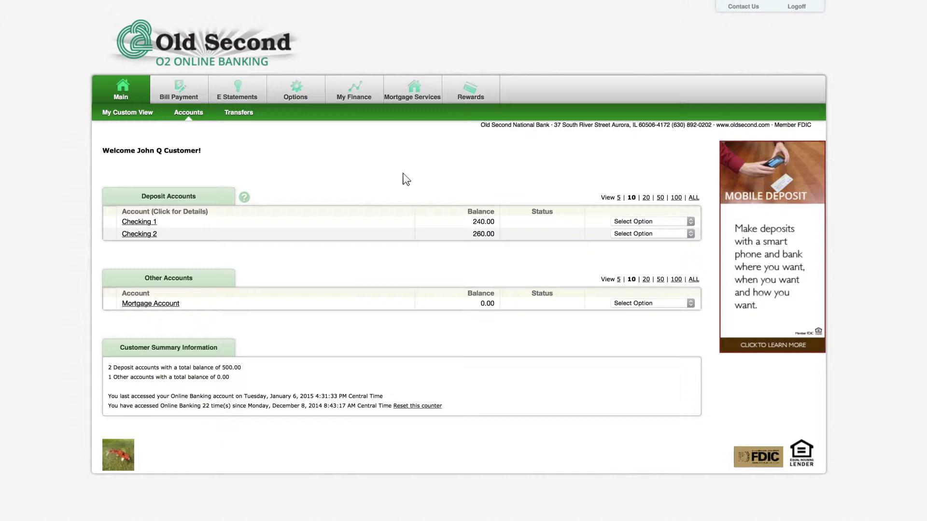
Open the My Custom View dashboard, set it as the start page, and open Configure This Page.
{"action": "left_click", "coordinate": [129, 115]}
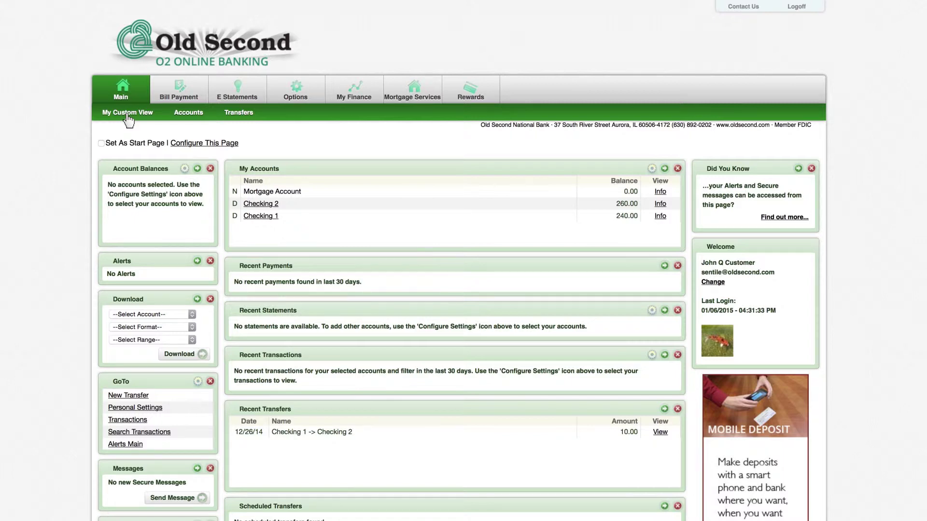
{"action": "left_click", "coordinate": [101, 144]}
{"action": "left_click", "coordinate": [201, 144]}
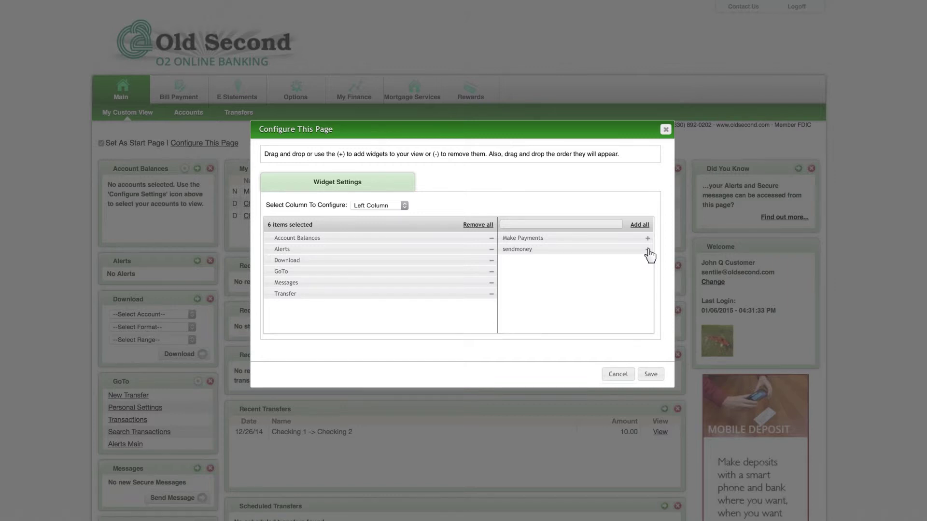
Add the sendmoney widget to the left column, place it third below Alerts, and save.
{"action": "left_click", "coordinate": [648, 251]}
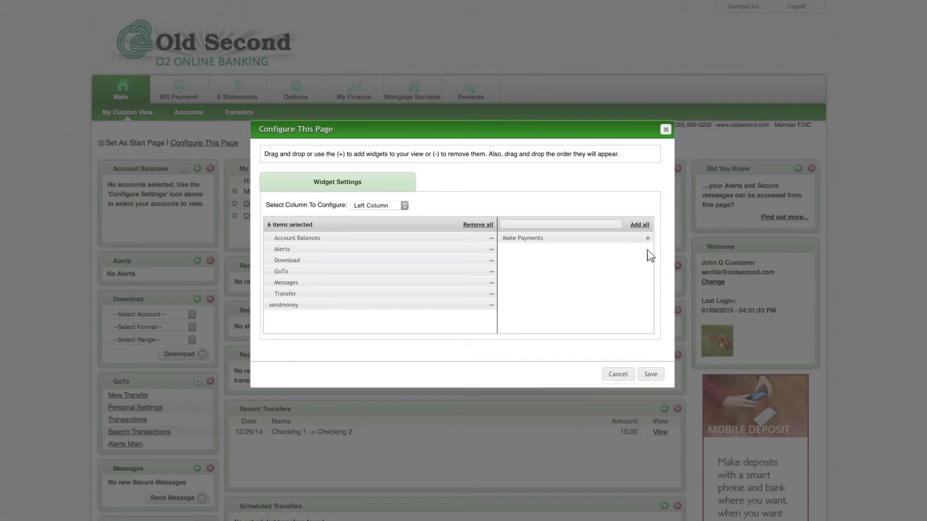
{"action": "left_click_drag", "start_coordinate": [457, 310], "coordinate": [457, 267]}
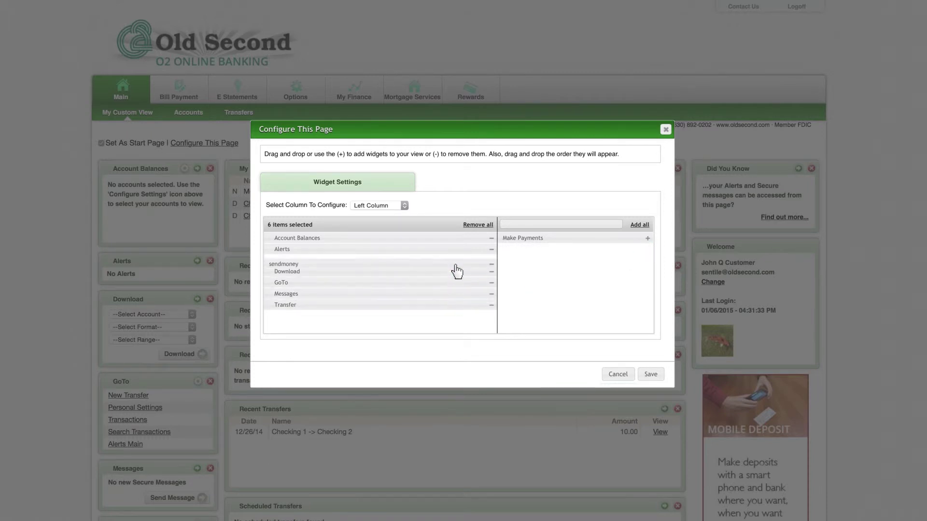
{"action": "left_click", "coordinate": [651, 373]}
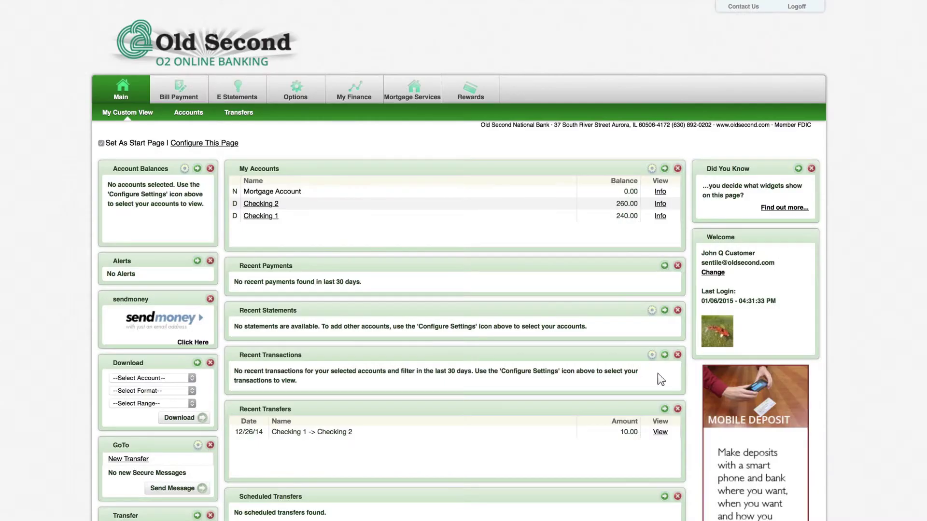